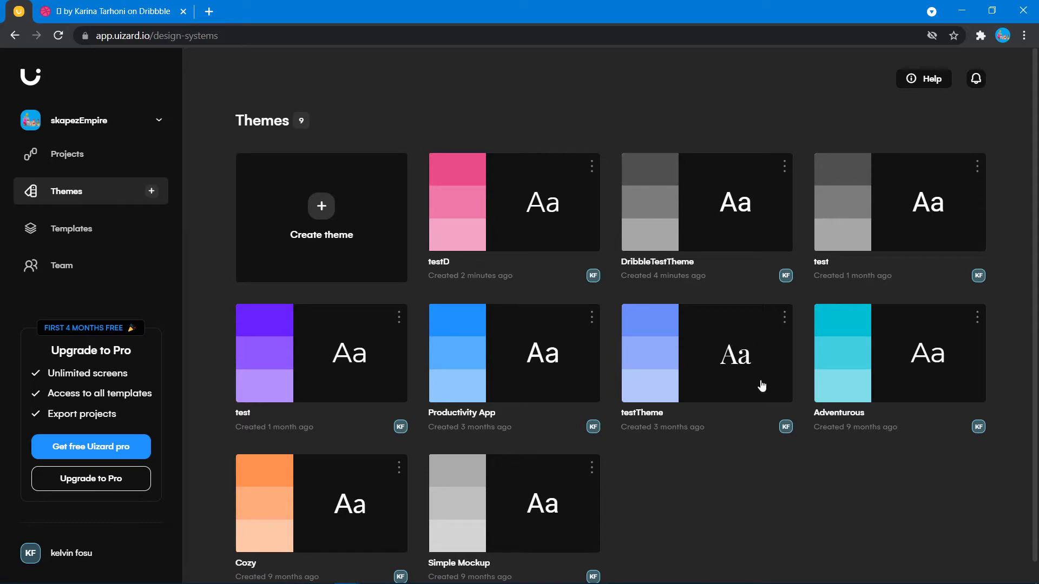
# Open the testD theme for editing and review its colours, typography and components.
pyautogui.click(589, 166)
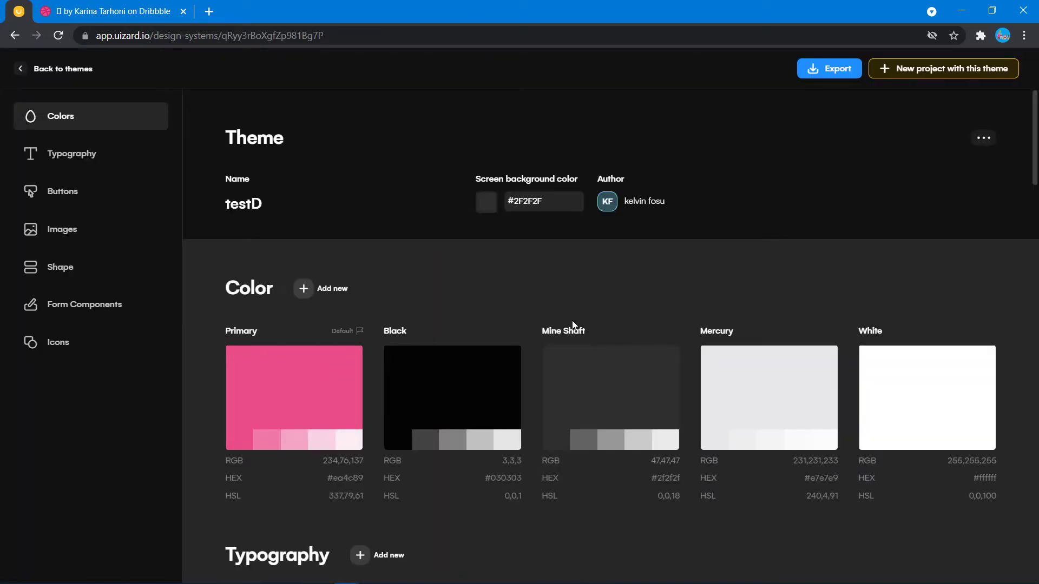
pyautogui.scroll(-3, 611, 366)
pyautogui.scroll(-1, 612, 366)
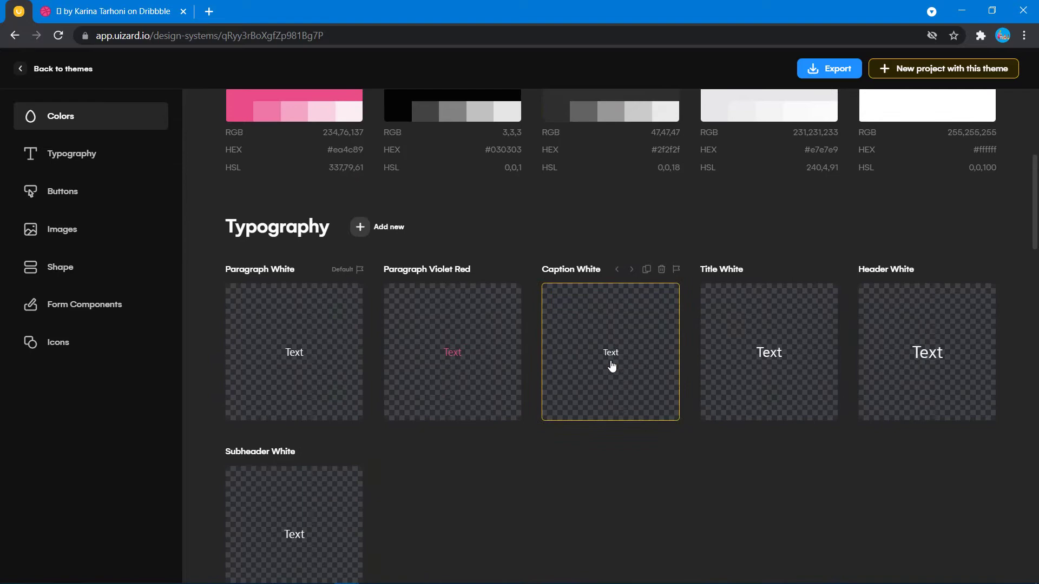
pyautogui.scroll(-2, 611, 365)
pyautogui.scroll(-4, 611, 365)
pyautogui.scroll(-1, 610, 366)
pyautogui.scroll(-5, 611, 365)
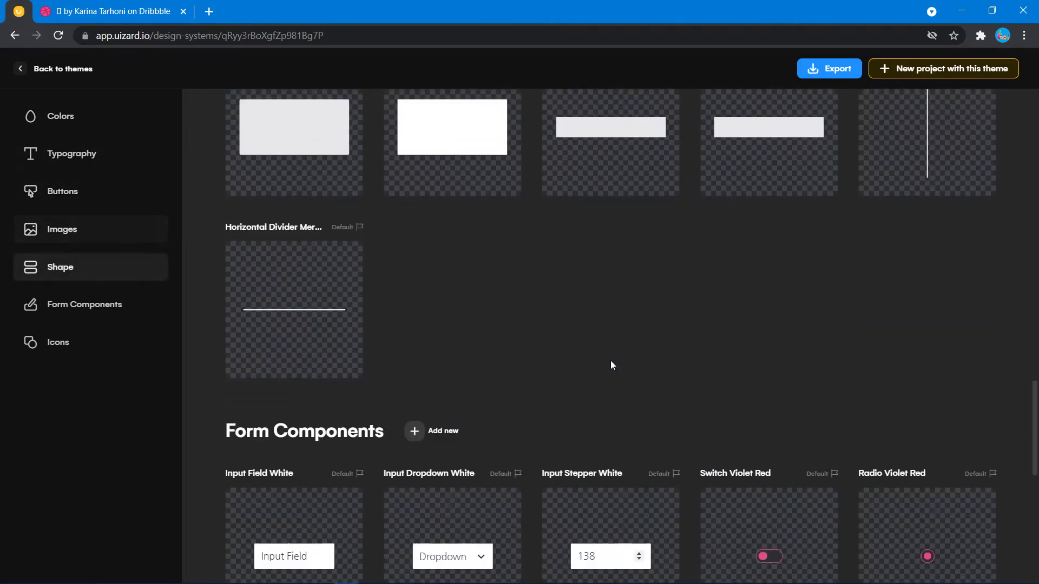
pyautogui.scroll(-4, 611, 366)
pyautogui.scroll(-3, 611, 365)
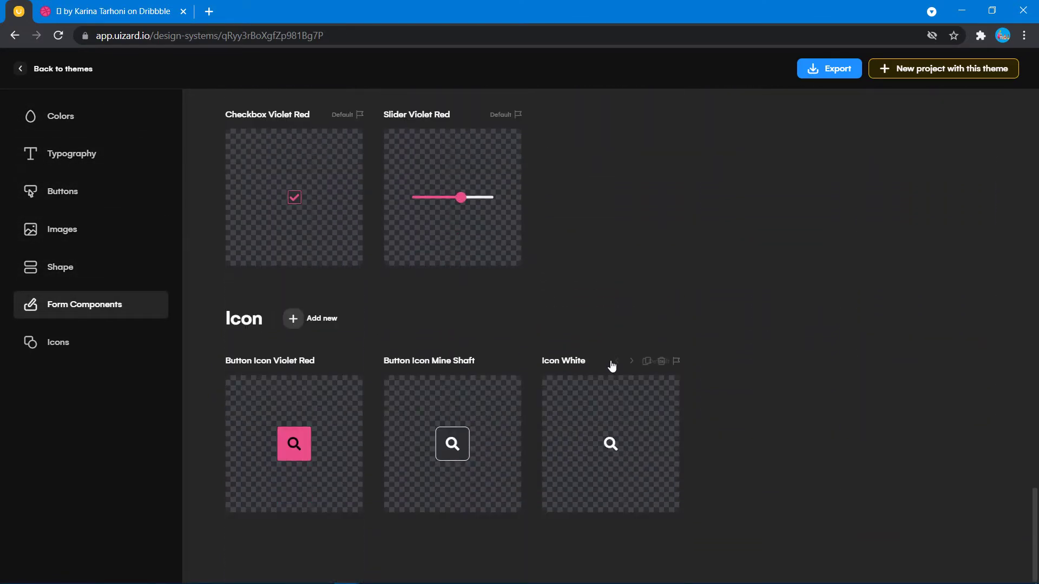
pyautogui.scroll(5, 610, 365)
pyautogui.scroll(15, 611, 364)
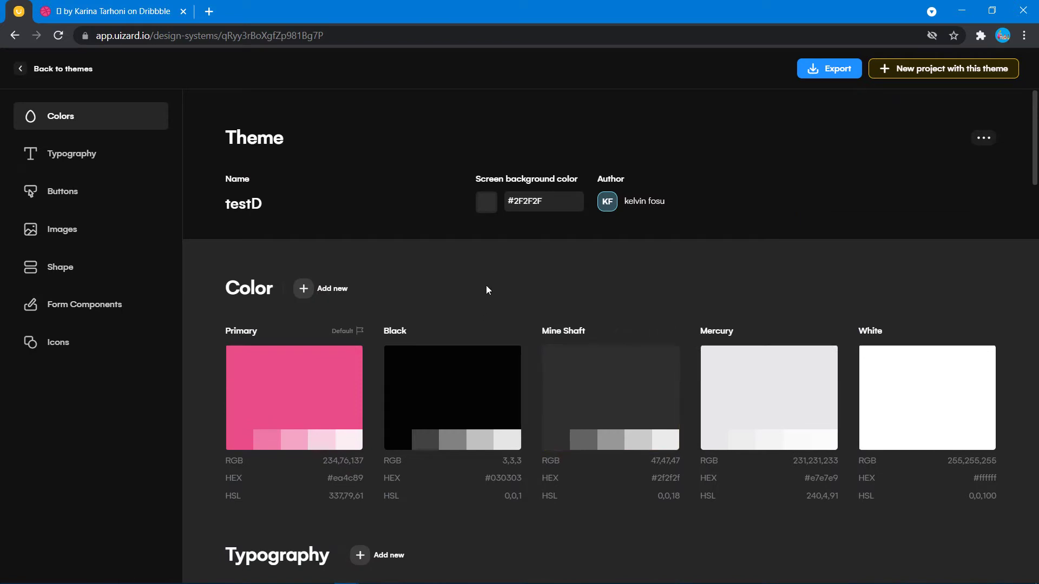
# Bring up the theme's code export and choose Angular after trying React and Vue.
pyautogui.click(812, 70)
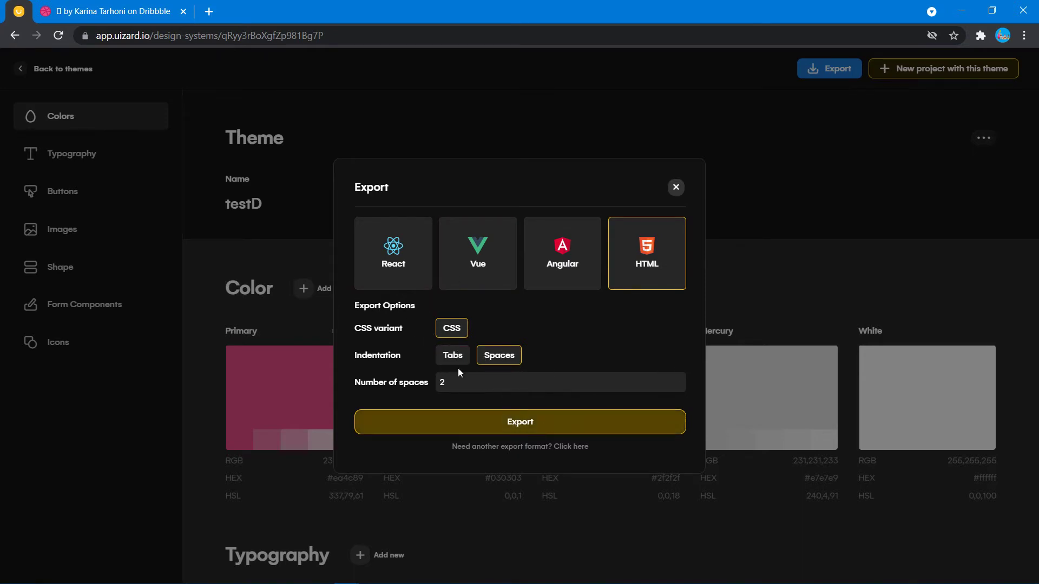
pyautogui.click(394, 259)
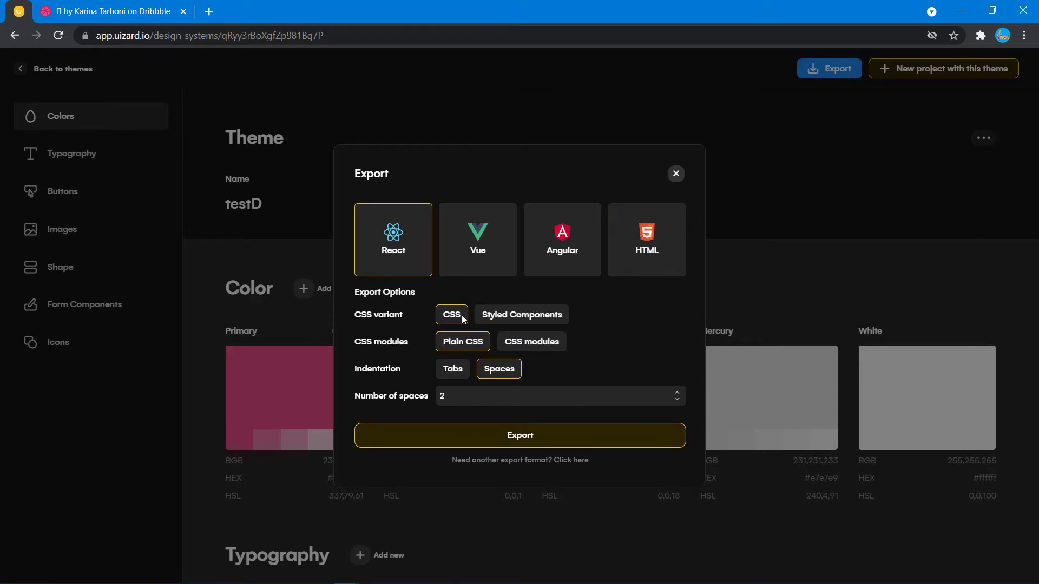
pyautogui.click(478, 234)
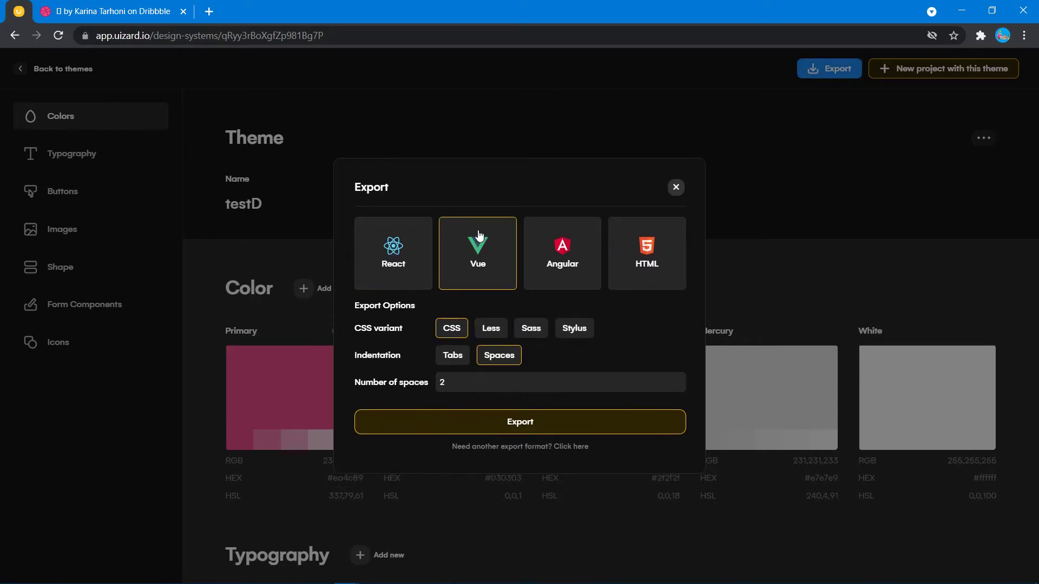
pyautogui.click(555, 258)
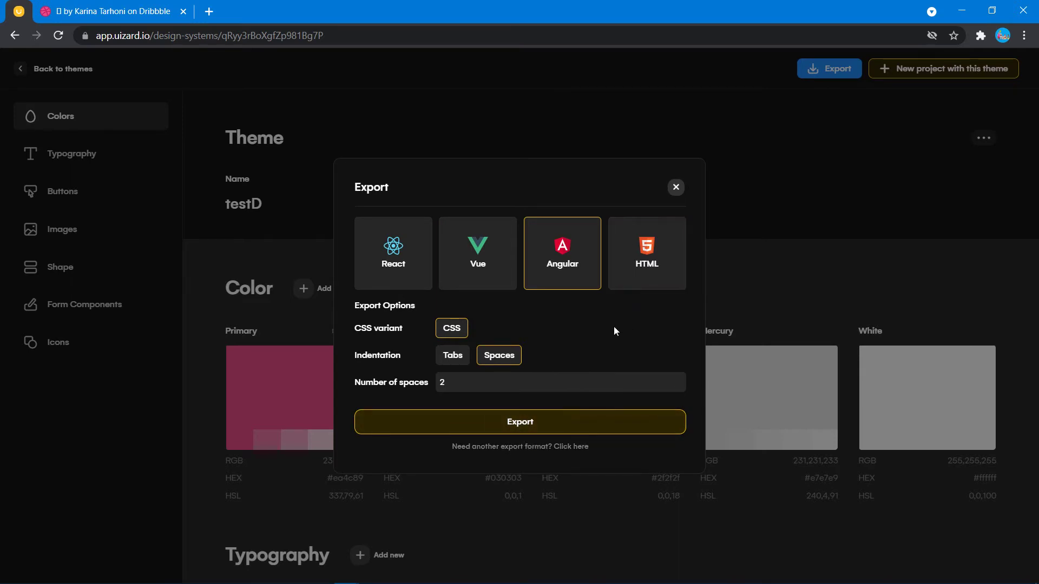
# Generate and download the Angular export zip, then reveal it in its folder.
pyautogui.click(540, 424)
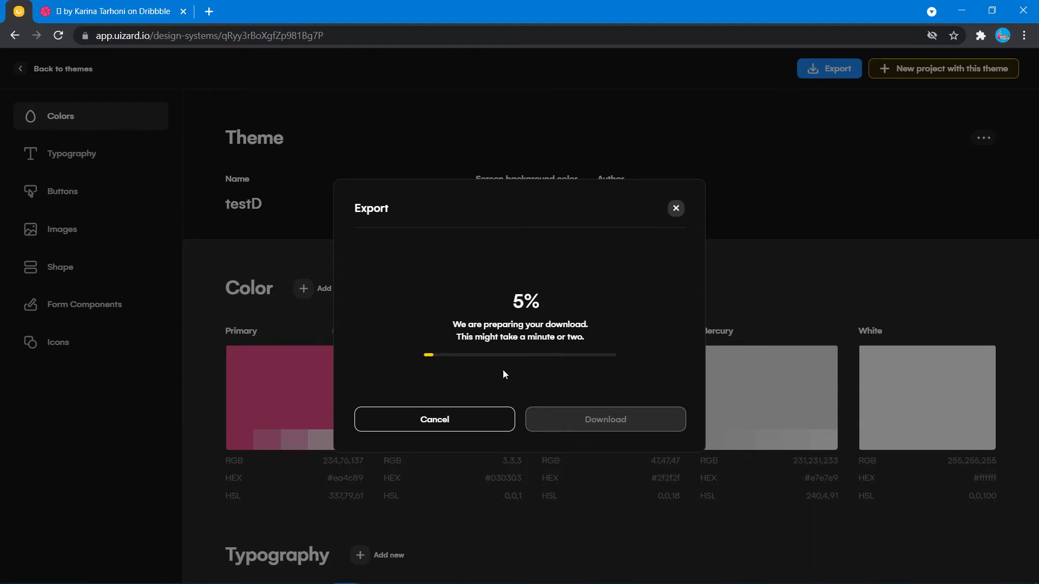
pyautogui.click(586, 424)
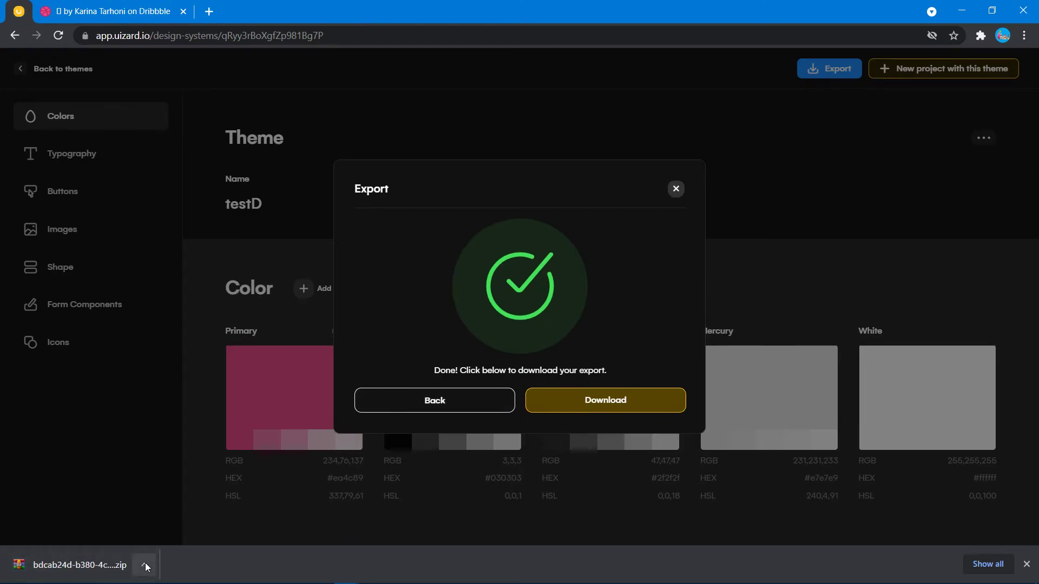
pyautogui.click(144, 566)
pyautogui.click(167, 524)
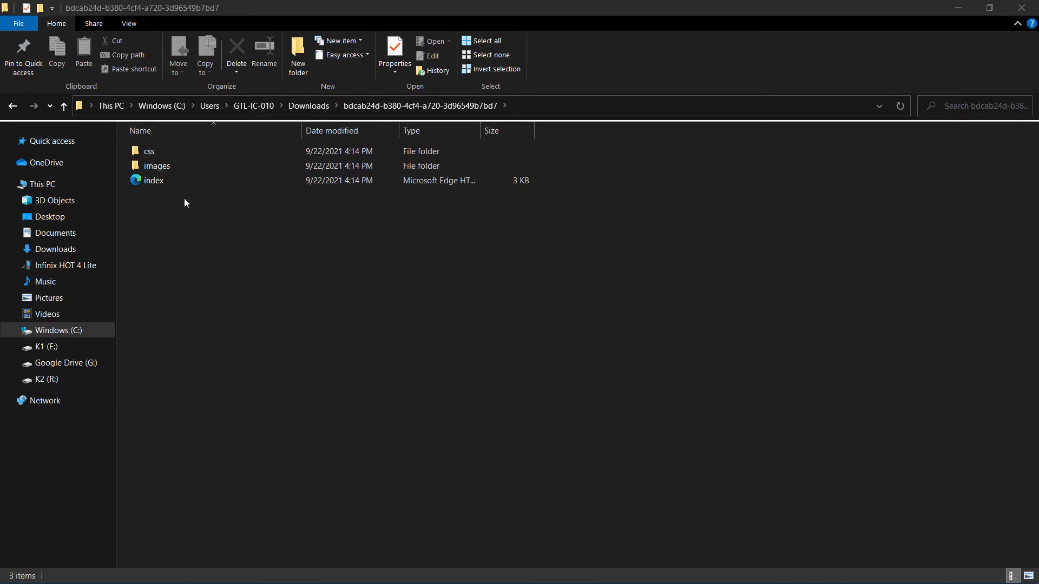
pyautogui.click(168, 181)
pyautogui.doubleClick(168, 181)
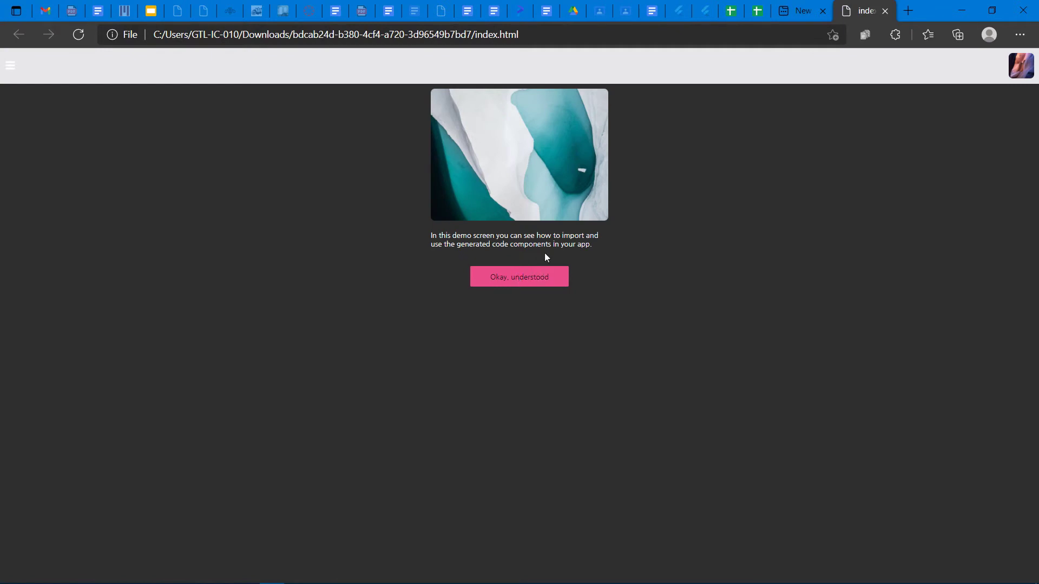
pyautogui.click(886, 11)
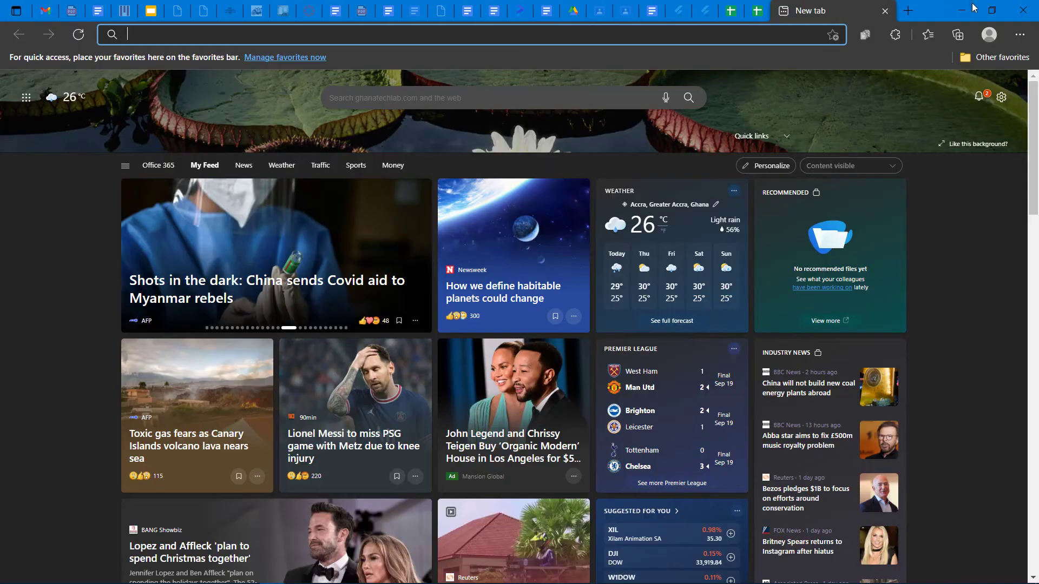
pyautogui.click(965, 10)
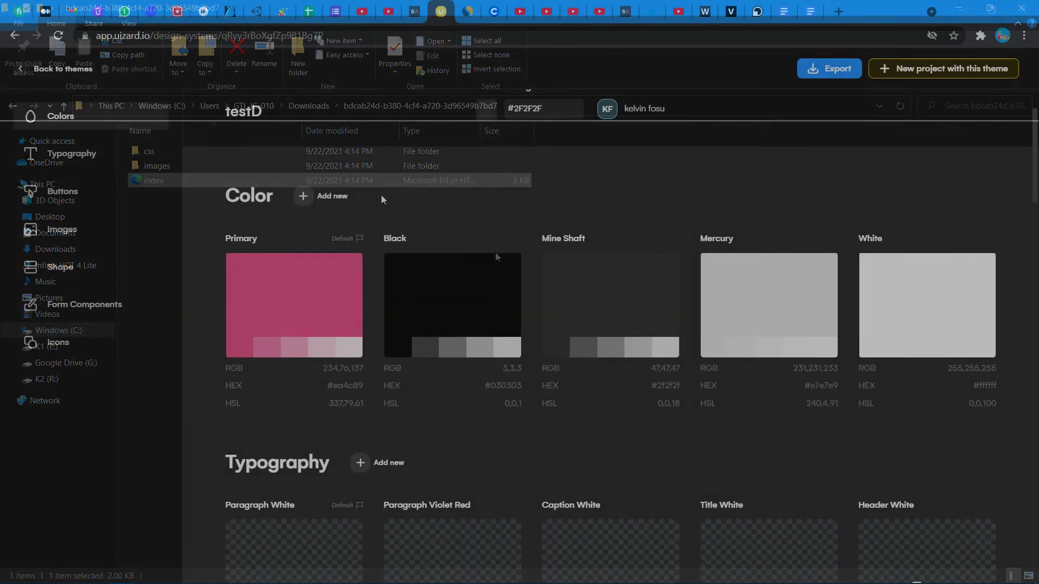
pyautogui.scroll(1, 597, 203)
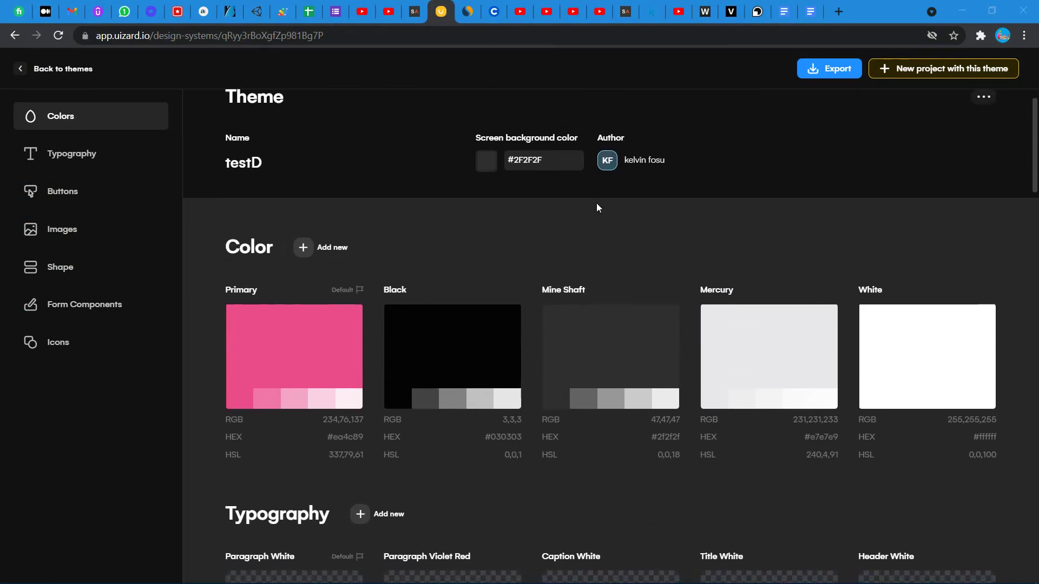
pyautogui.scroll(1, 596, 208)
pyautogui.scroll(-2, 391, 258)
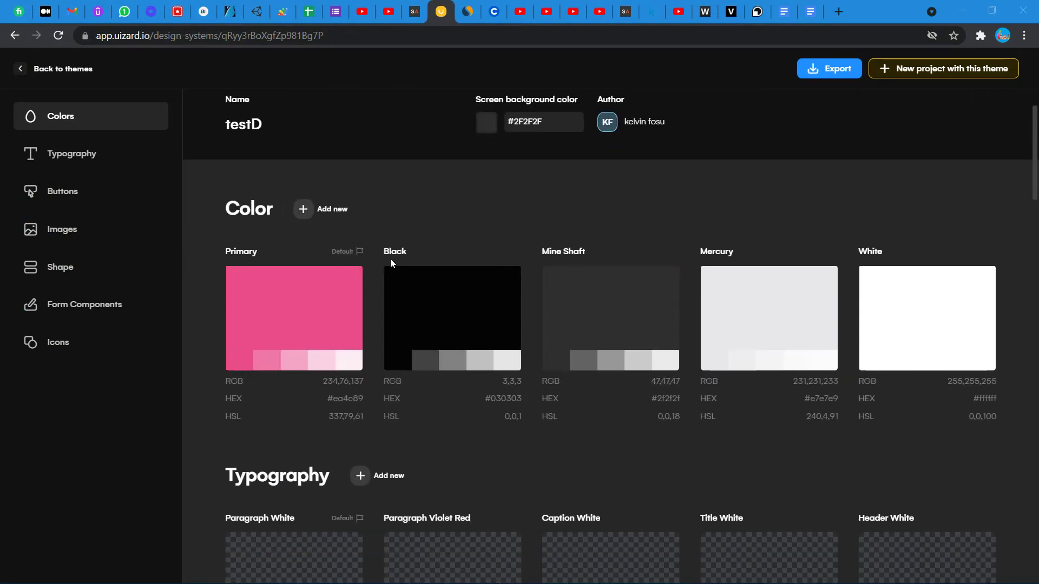
pyautogui.scroll(-1, 390, 258)
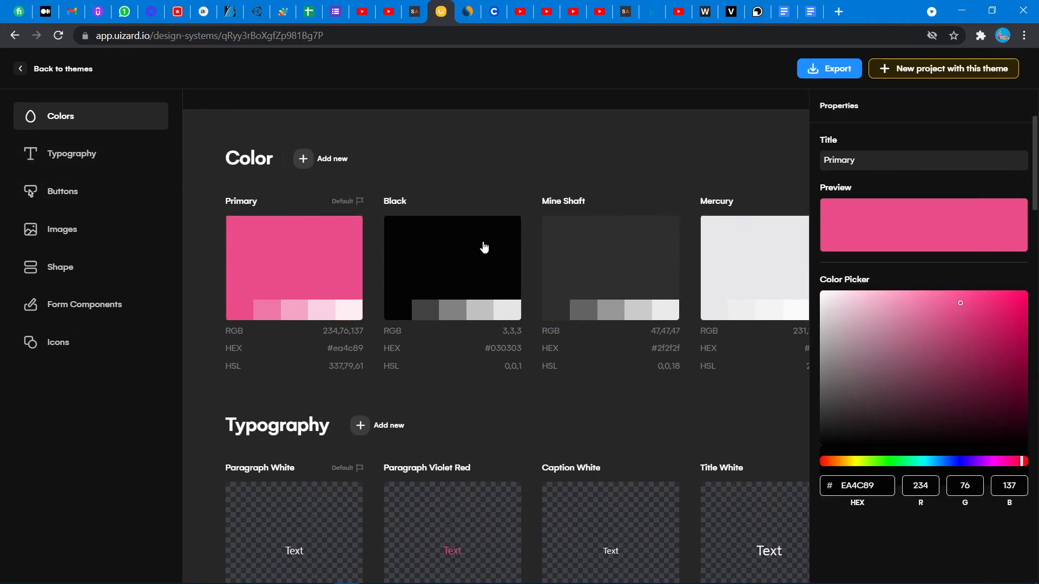
# Set the testD Primary colour card to green #4CEA69.
pyautogui.click(896, 462)
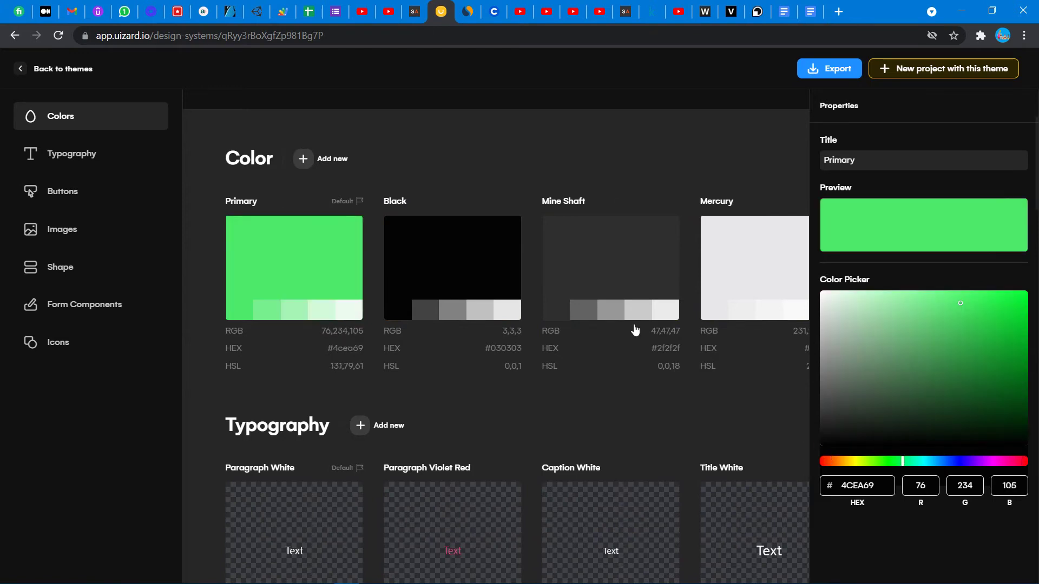
pyautogui.scroll(-2, 490, 275)
pyautogui.scroll(-1, 490, 273)
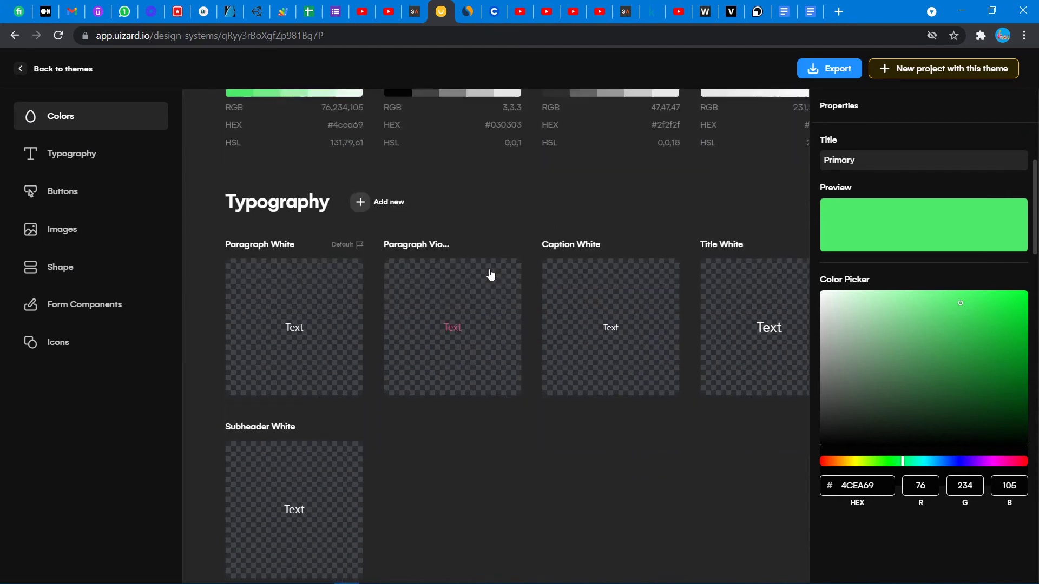
pyautogui.scroll(-1, 479, 273)
# Give Paragraph Violet Red green colour #4CEA76, size 95 and the Roboto font.
pyautogui.click(452, 271)
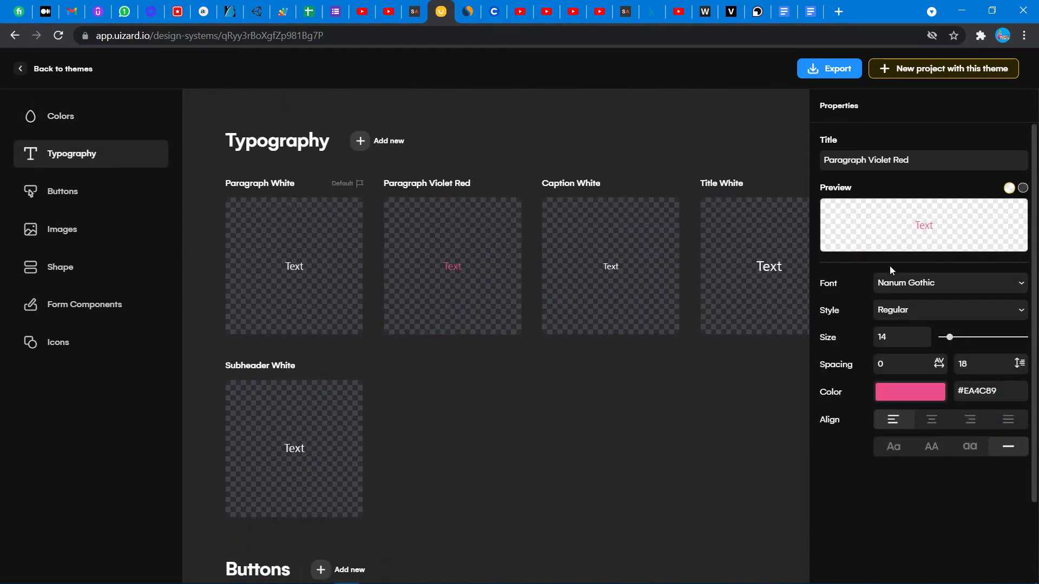
pyautogui.click(926, 394)
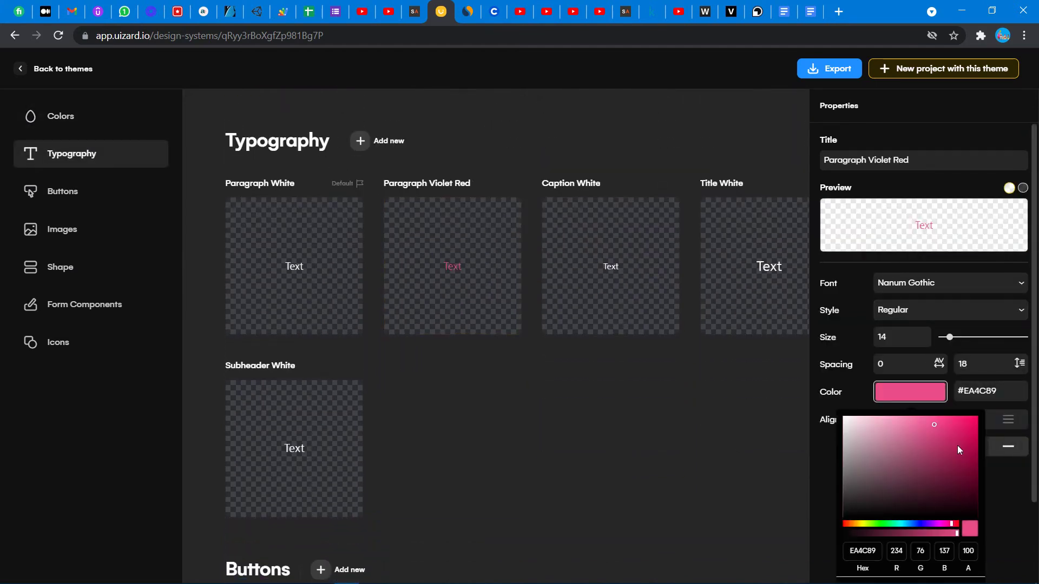
pyautogui.click(887, 525)
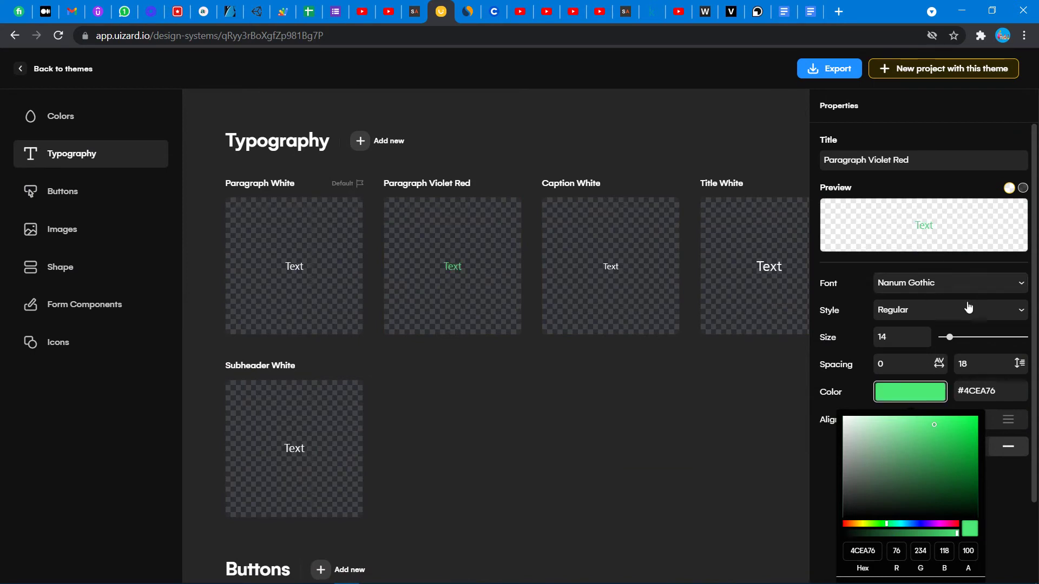
pyautogui.moveTo(950, 340); pyautogui.dragTo(997, 338)
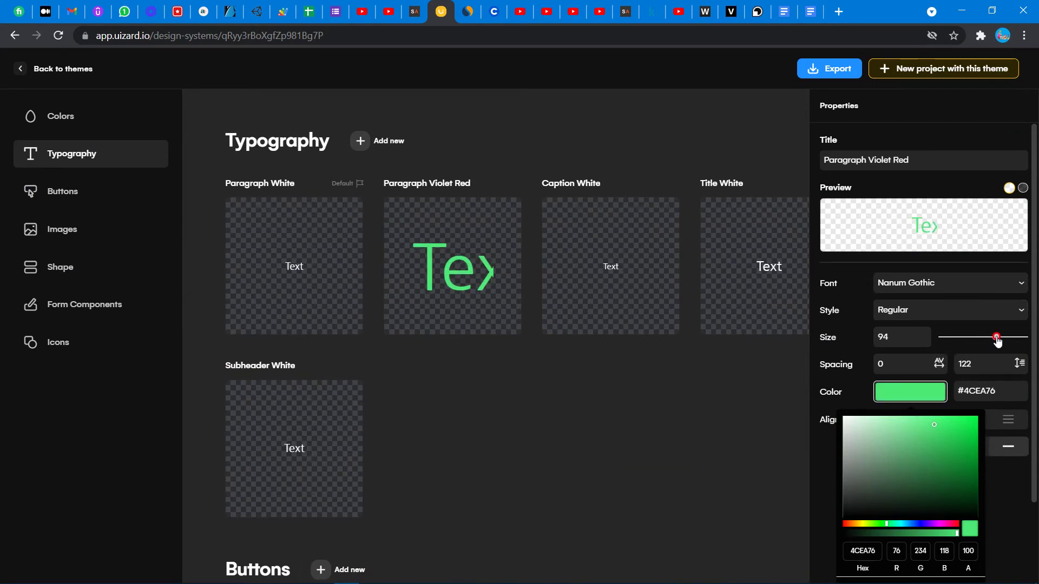
pyautogui.click(1010, 290)
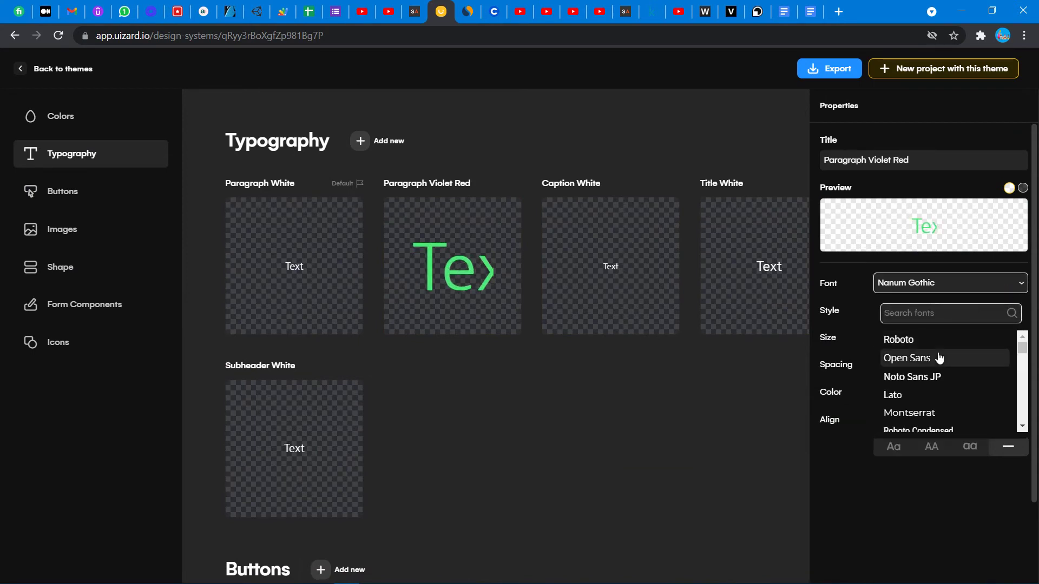
pyautogui.click(909, 340)
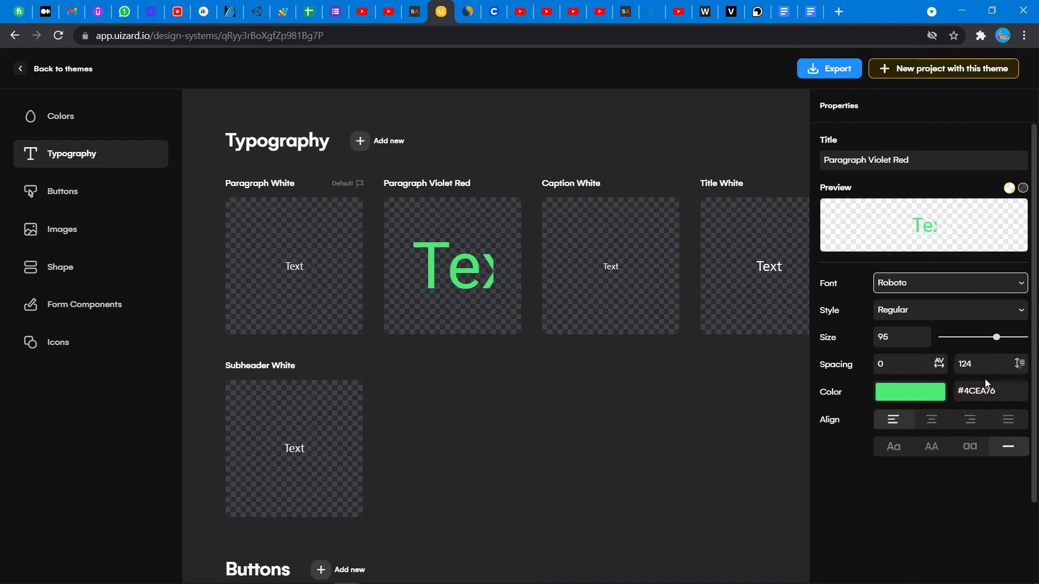
pyautogui.click(721, 438)
pyautogui.scroll(-3, 634, 479)
pyautogui.scroll(-1, 634, 478)
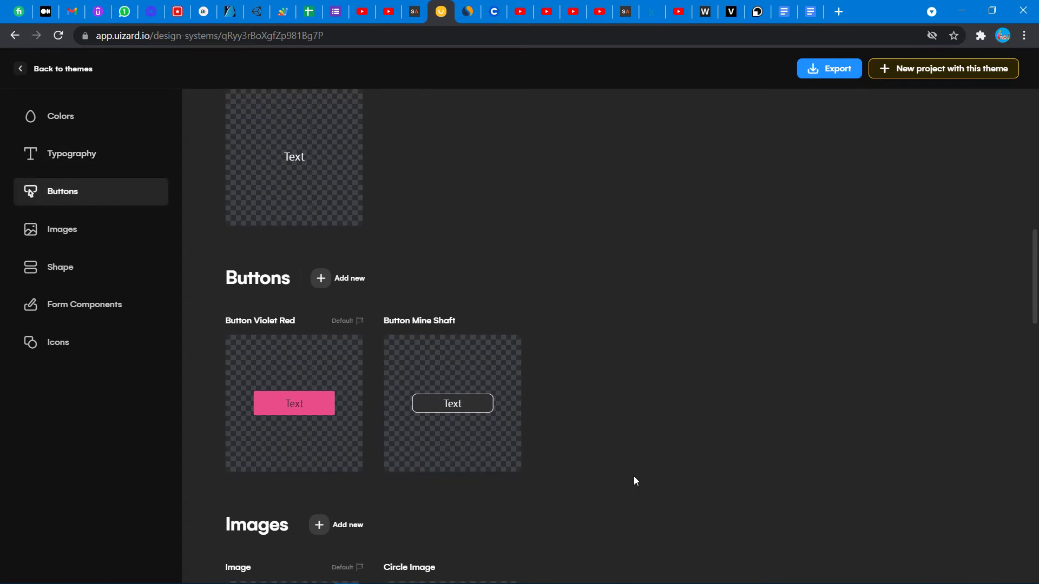
# Round Button Mine Shaft's corners to radius 41, then inspect the Circle Image style.
pyautogui.click(455, 405)
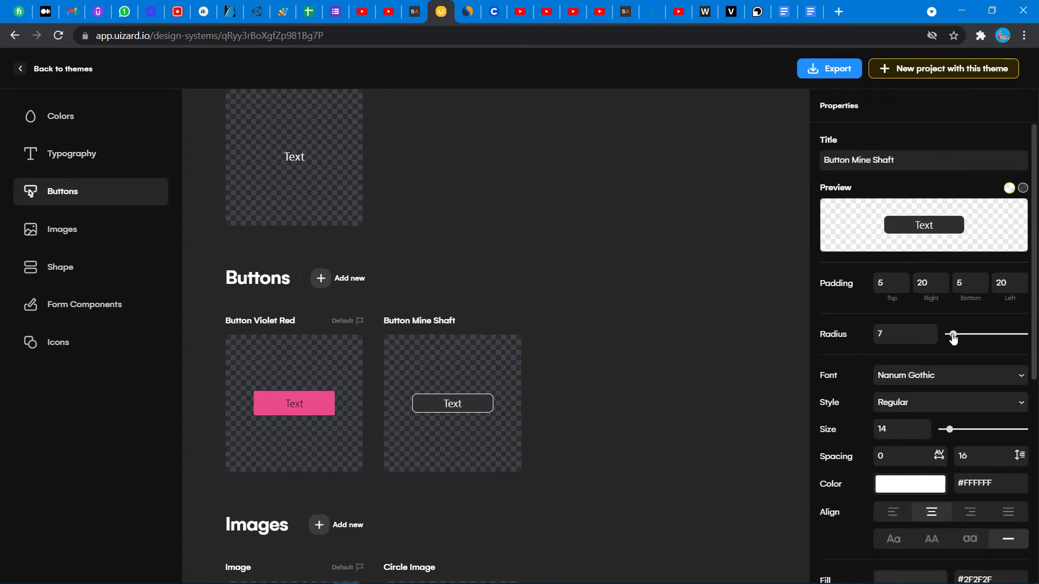
pyautogui.moveTo(953, 338); pyautogui.dragTo(979, 335)
pyautogui.moveTo(294, 403)
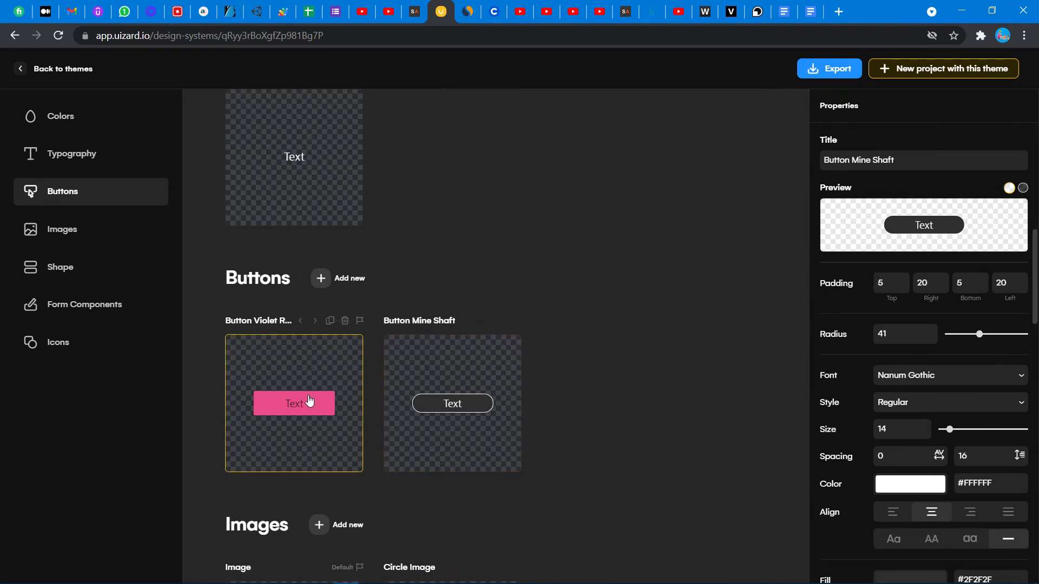
pyautogui.scroll(-3, 308, 401)
pyautogui.scroll(-1, 308, 401)
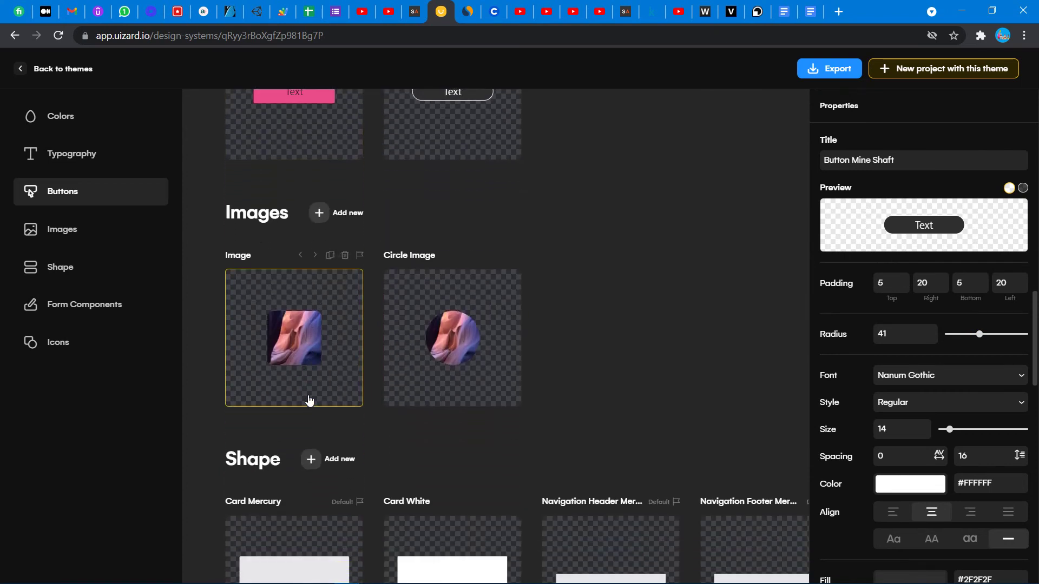
pyautogui.click(442, 366)
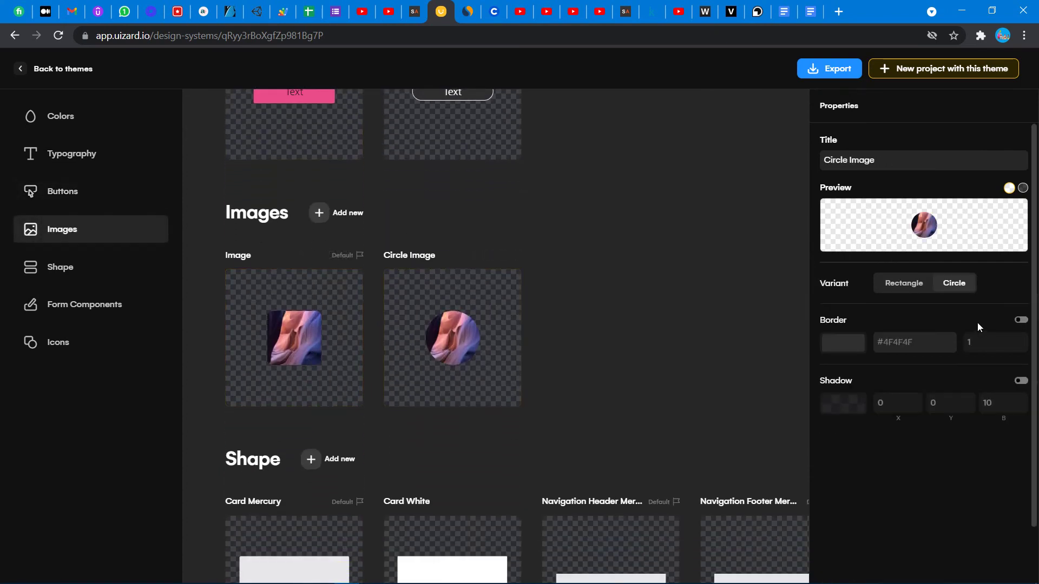
pyautogui.scroll(-3, 555, 475)
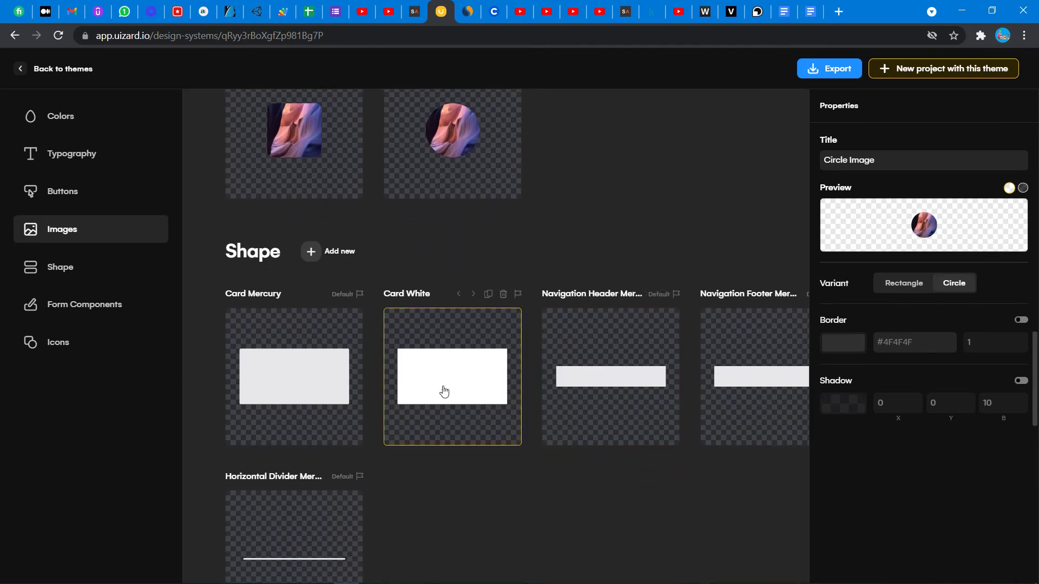
# Set Card White's corner radius to 14 and Slider Violet Red's colour to #7BEA4C.
pyautogui.click(446, 388)
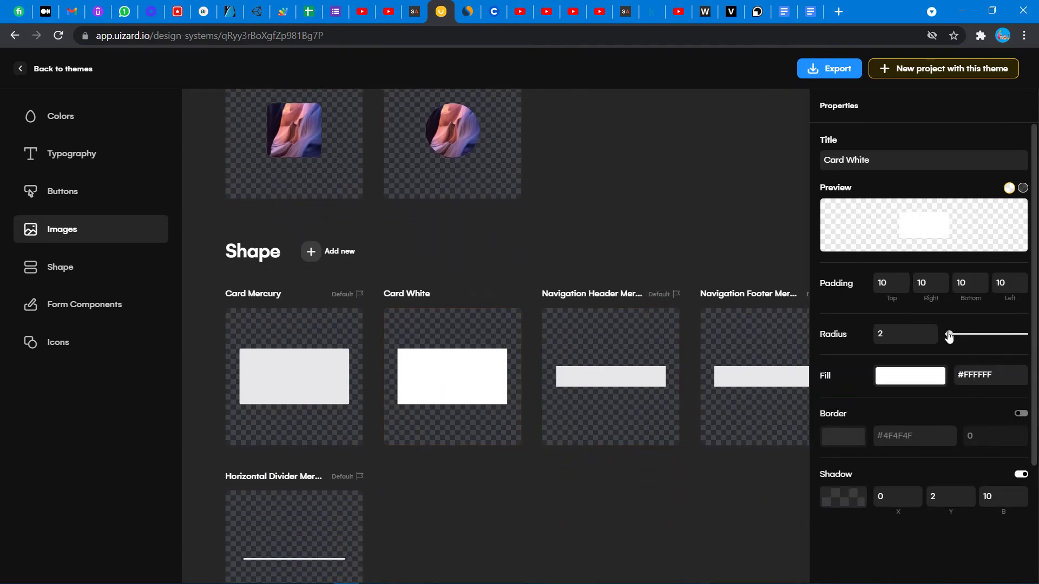
pyautogui.moveTo(950, 335)
pyautogui.mouseDown()
pyautogui.moveTo(980, 335)
pyautogui.moveTo(949, 338)
pyautogui.moveTo(961, 339)
pyautogui.mouseUp()
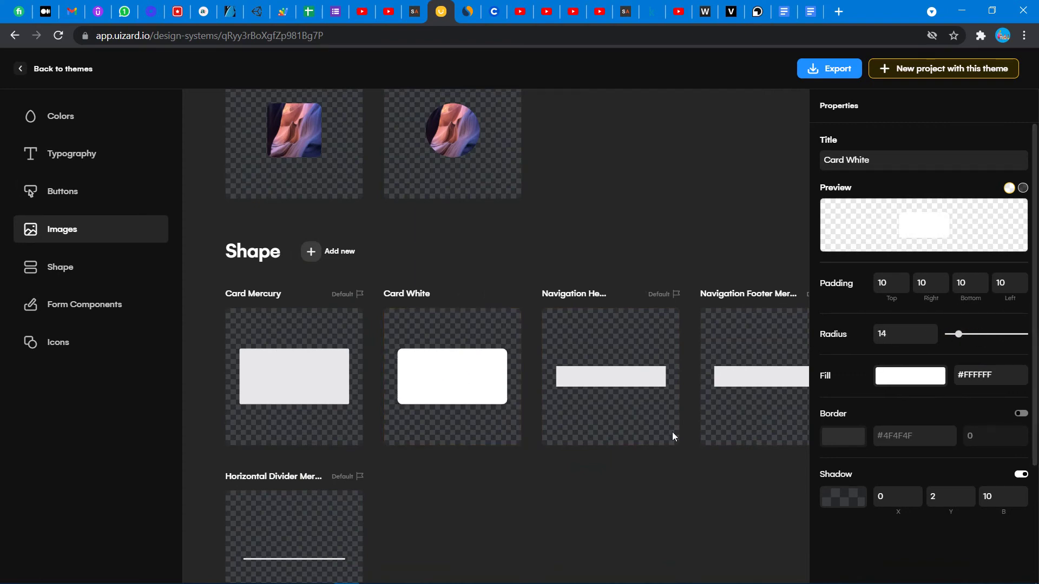
pyautogui.scroll(-1, 638, 506)
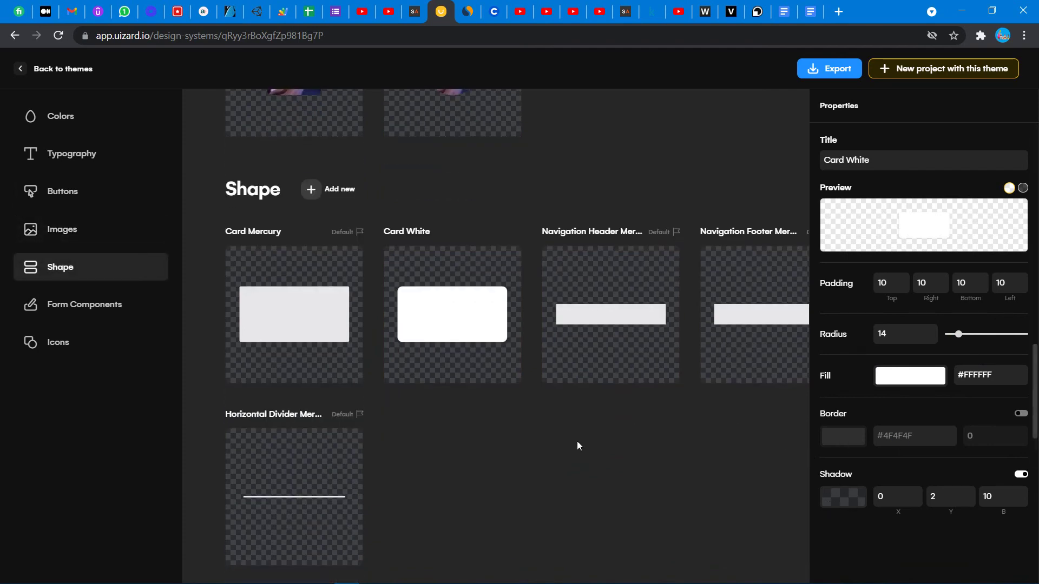
pyautogui.scroll(-3, 577, 446)
pyautogui.scroll(-1, 577, 446)
pyautogui.scroll(-1, 578, 446)
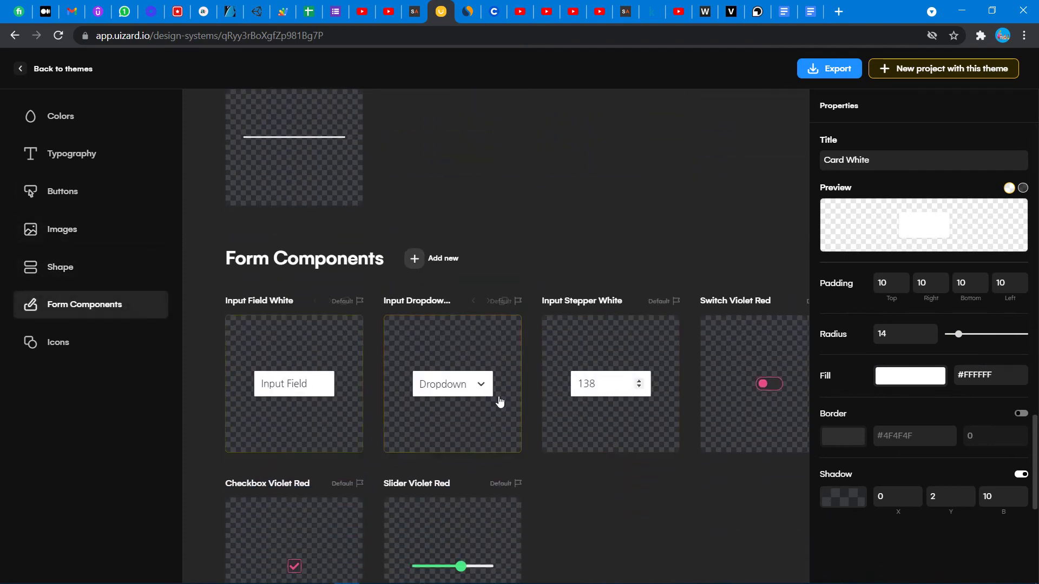
pyautogui.scroll(-3, 487, 479)
pyautogui.click(441, 410)
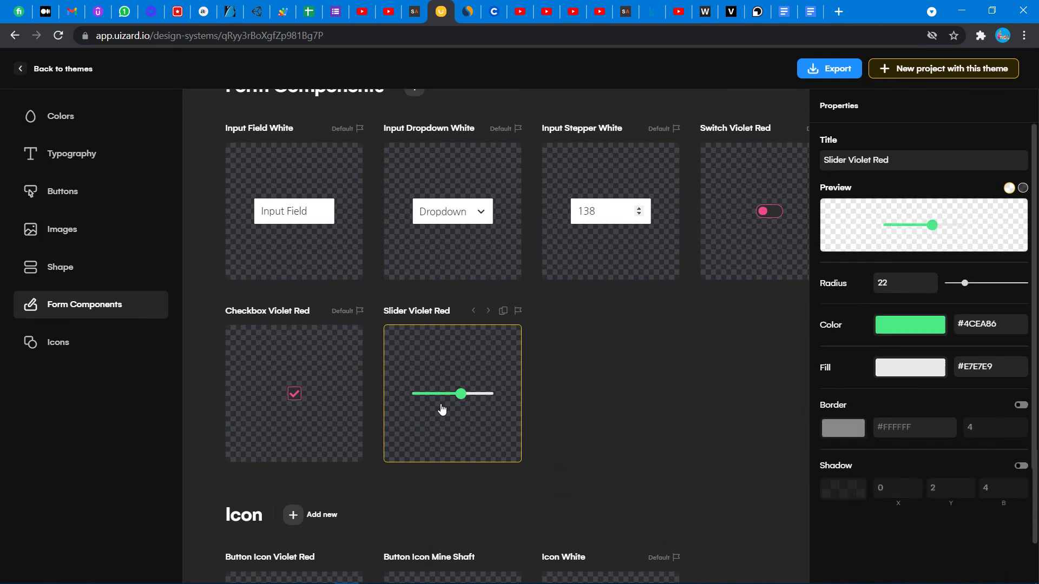
pyautogui.click(896, 335)
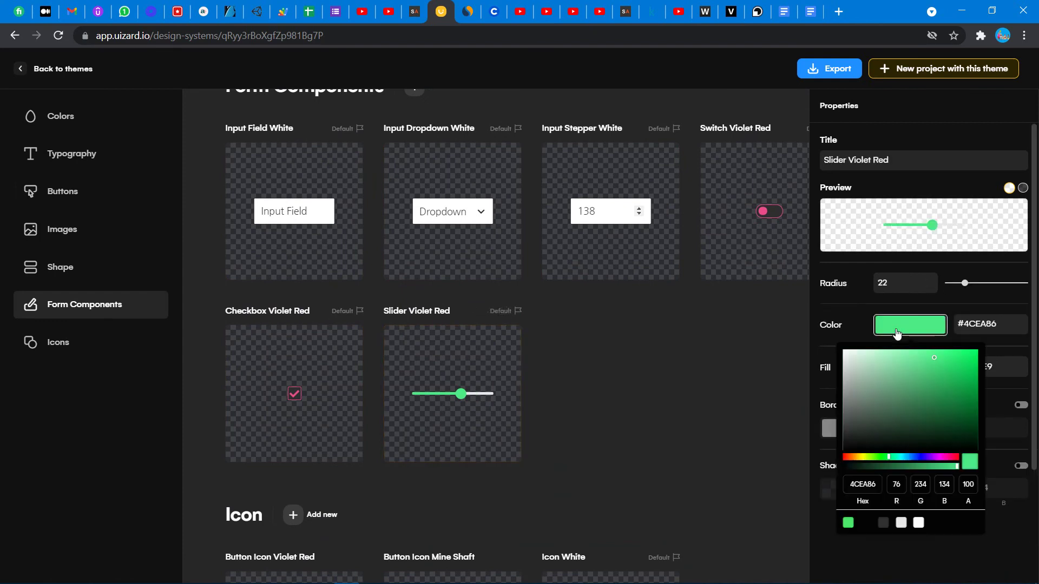
pyautogui.moveTo(893, 459); pyautogui.dragTo(875, 458)
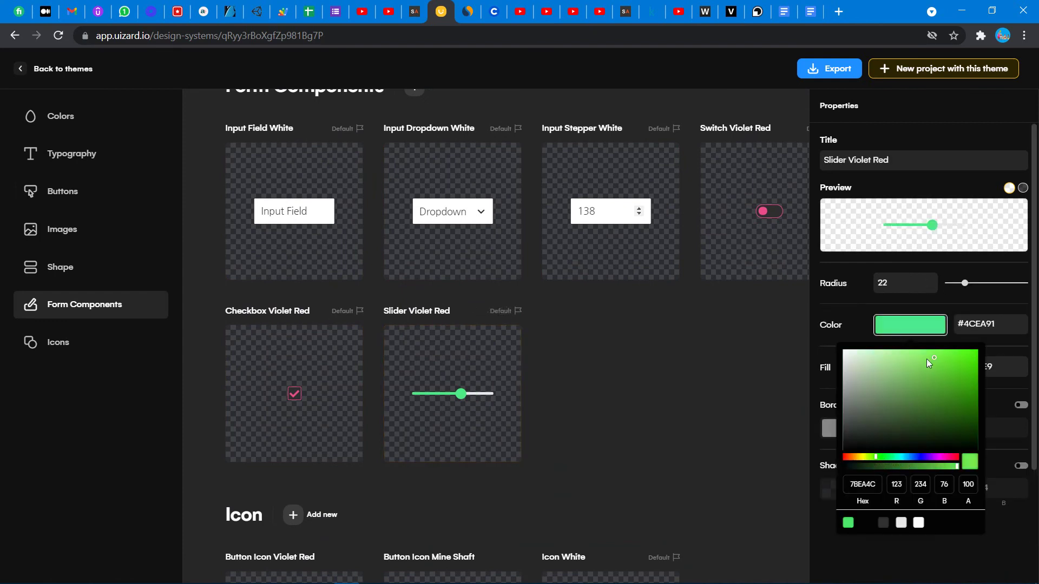
pyautogui.click(641, 371)
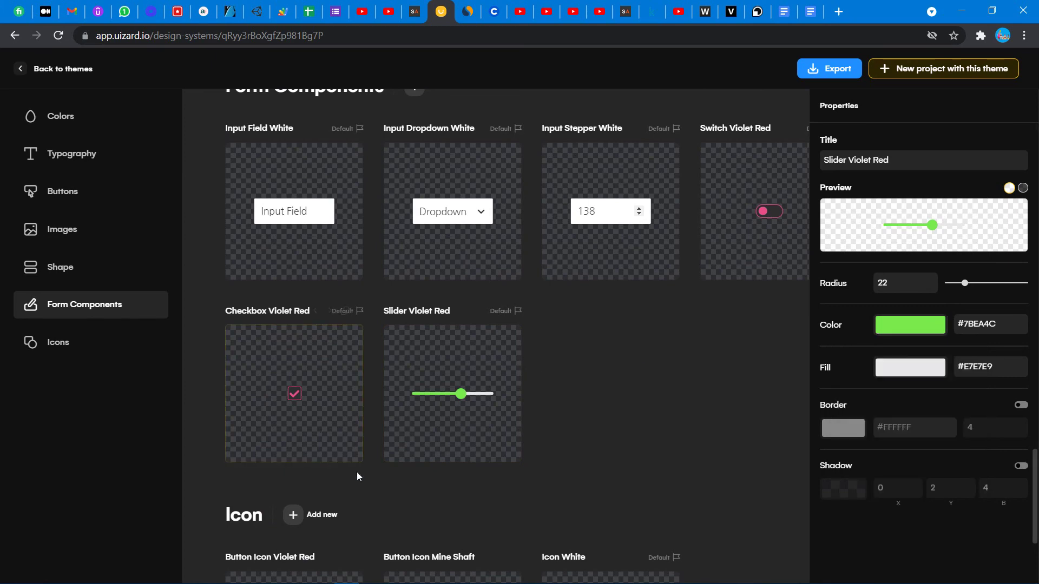
pyautogui.scroll(-3, 358, 475)
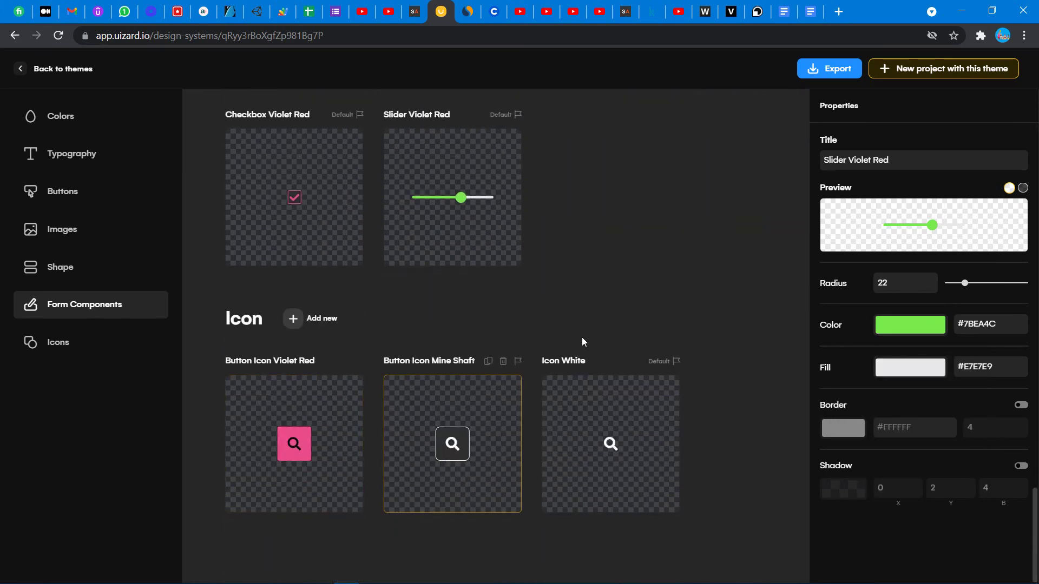
pyautogui.scroll(2, 591, 333)
pyautogui.scroll(-2, 591, 333)
pyautogui.scroll(3, 618, 366)
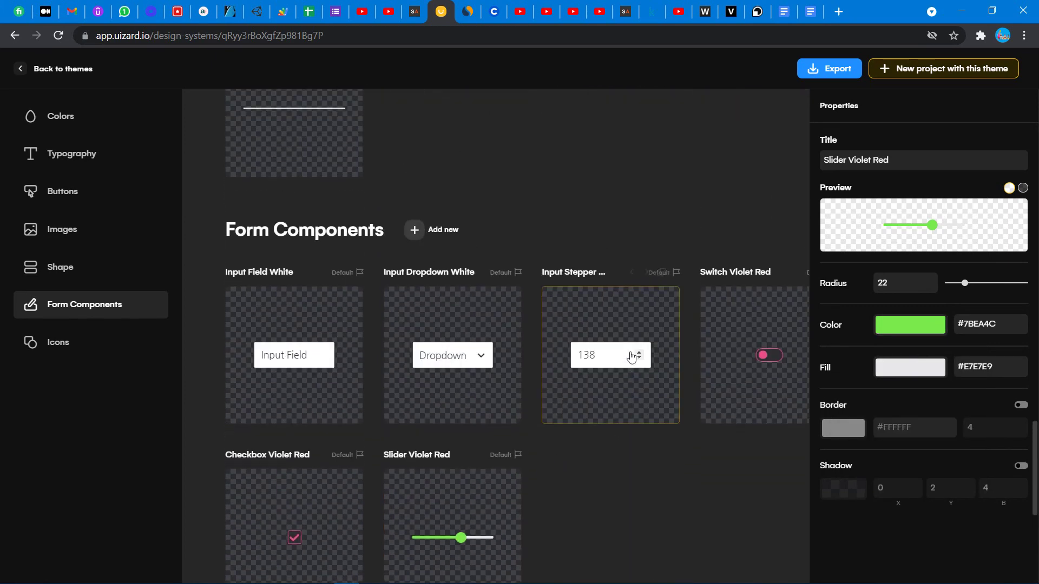
pyautogui.scroll(3, 641, 333)
pyautogui.scroll(3, 707, 271)
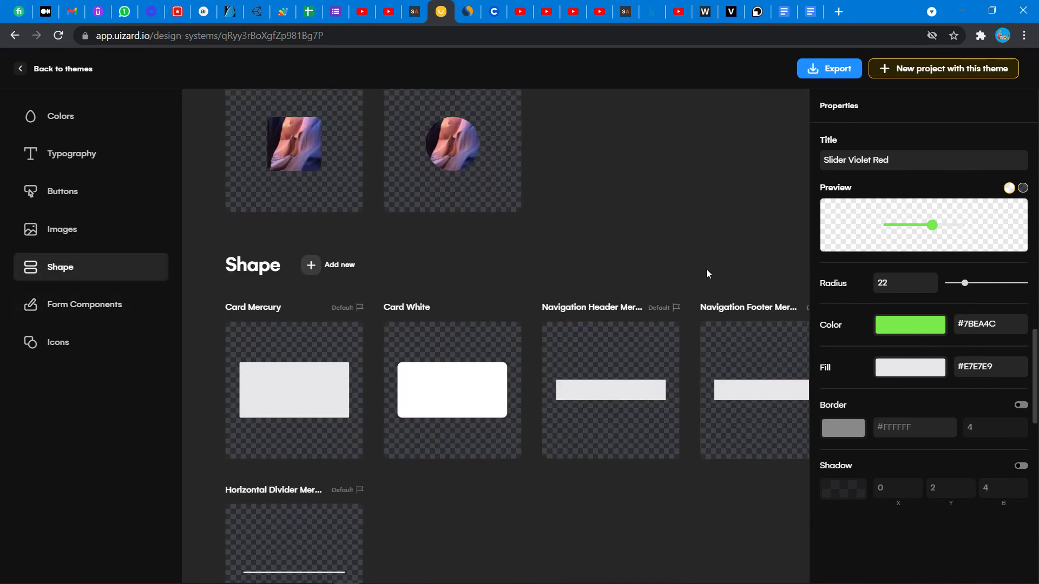
pyautogui.scroll(5, 707, 271)
pyautogui.scroll(6, 706, 271)
pyautogui.scroll(3, 706, 275)
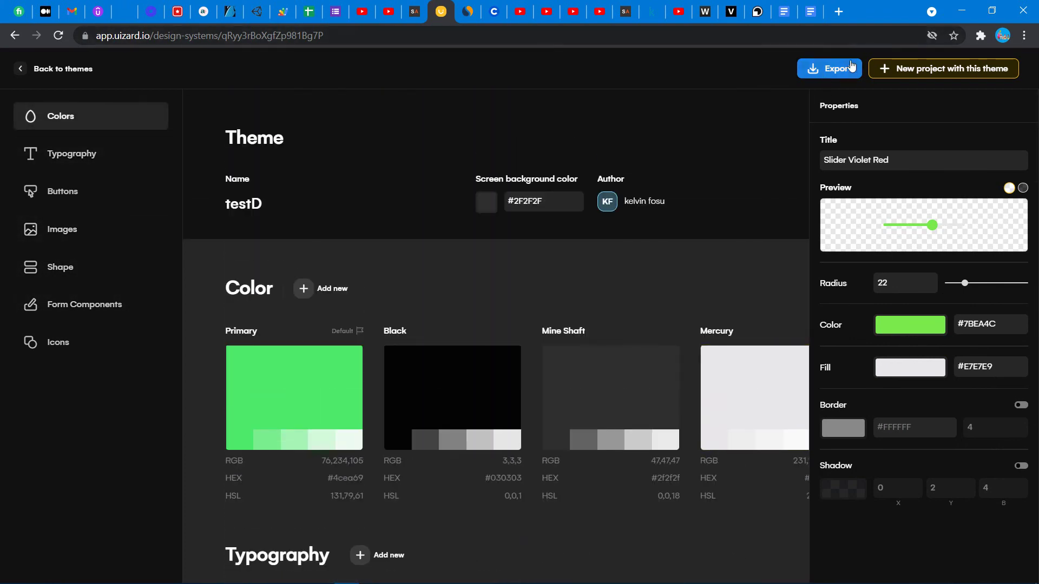
# Cancel a new project with this theme, then bring up the HTML export dialog.
pyautogui.click(912, 70)
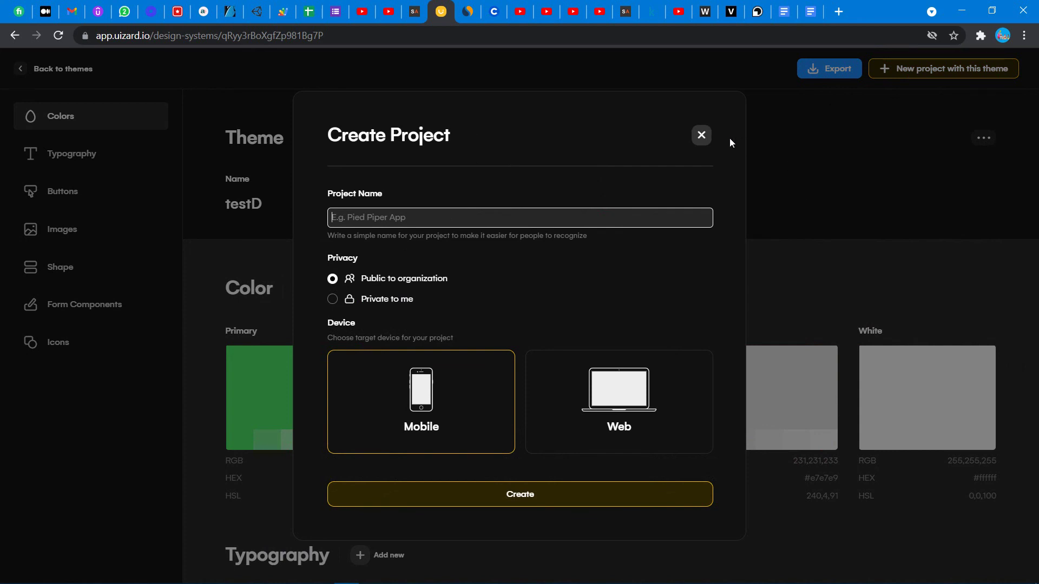
pyautogui.click(701, 136)
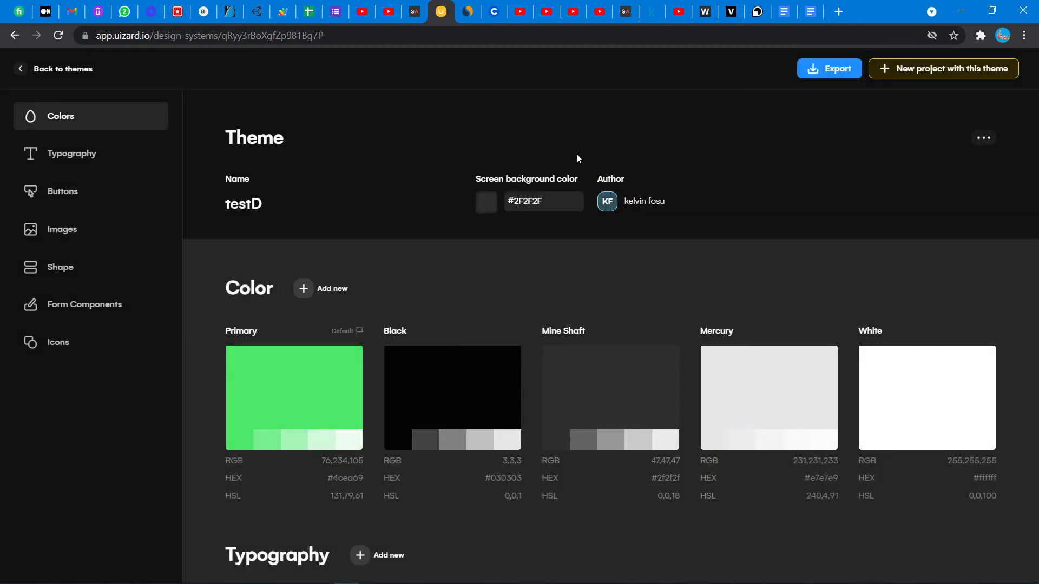
pyautogui.click(820, 76)
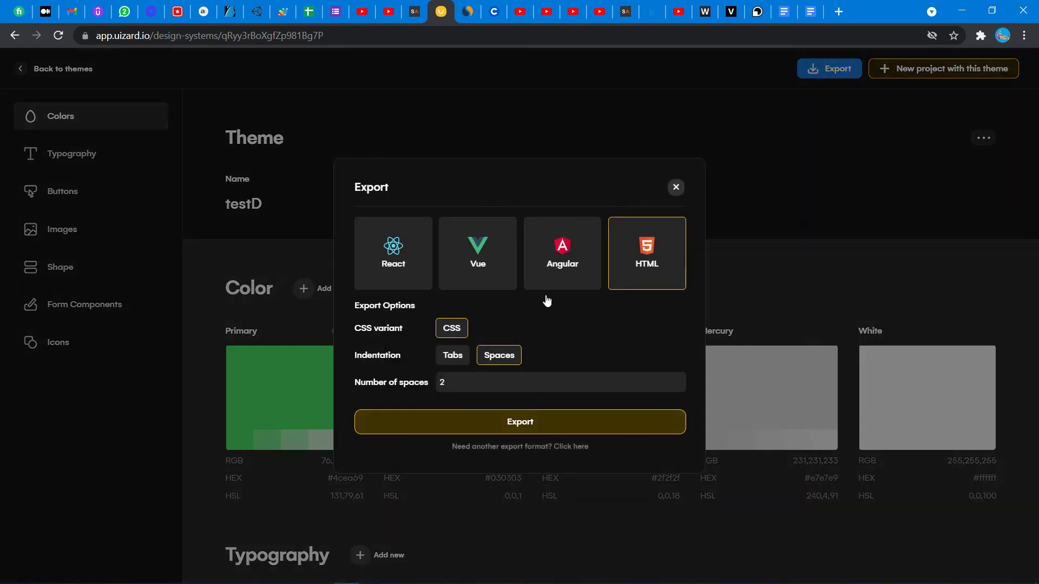